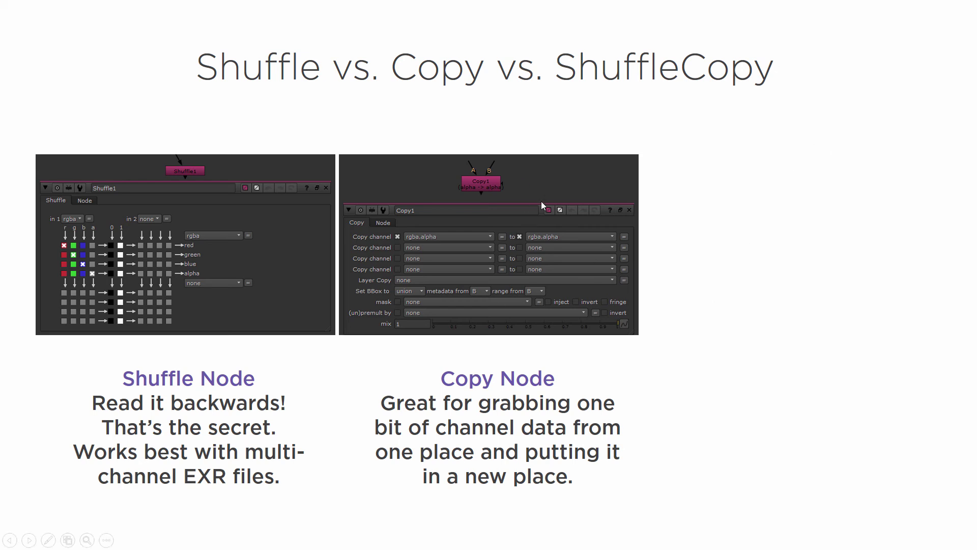
Switch from the PowerPoint comparison slide to the NukeX m2_04.nk script
key(alt+Tab)
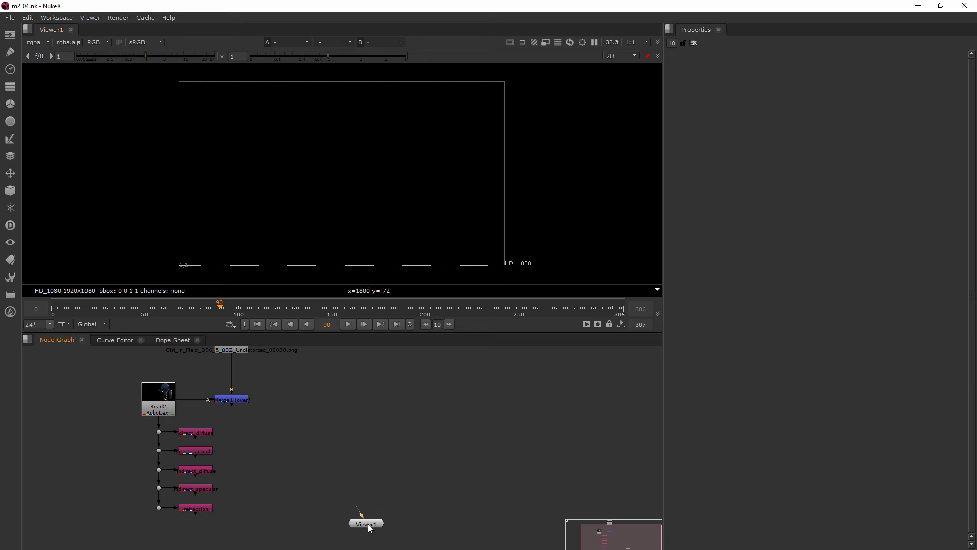
Read Robot_noAlpha.exr and Robot_AlphaOnly.exr into the script together as two new Read nodes
drag(369, 527, 368, 506)
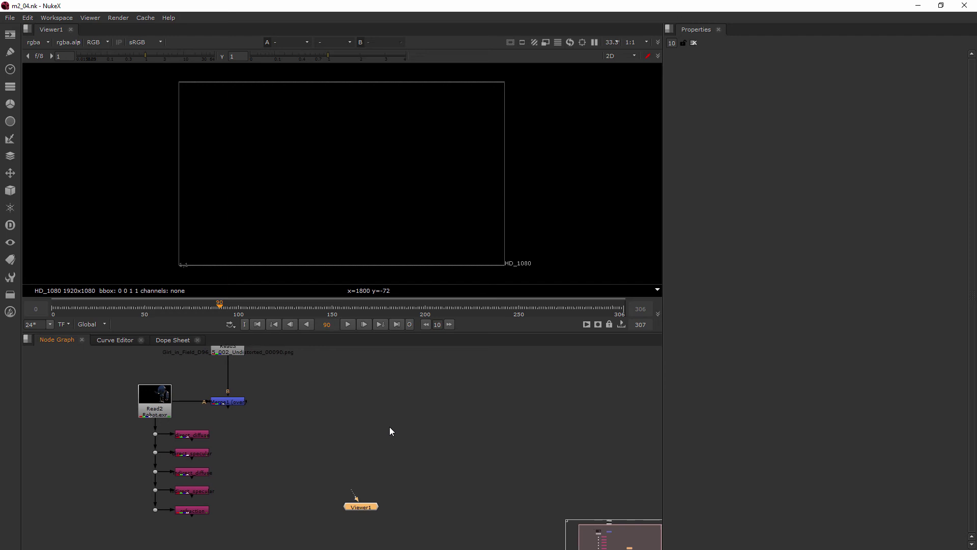
middle_drag(389, 427, 362, 449)
click(363, 450)
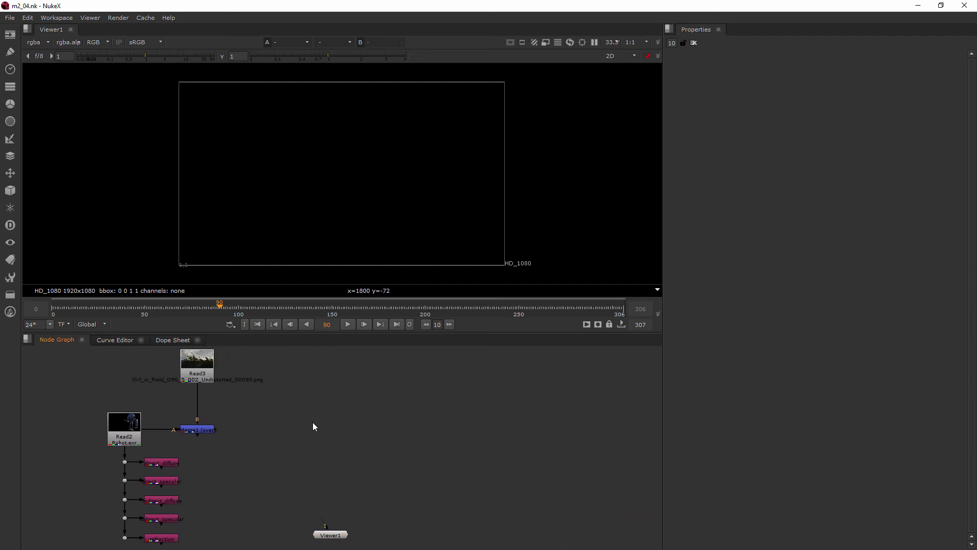
key(r)
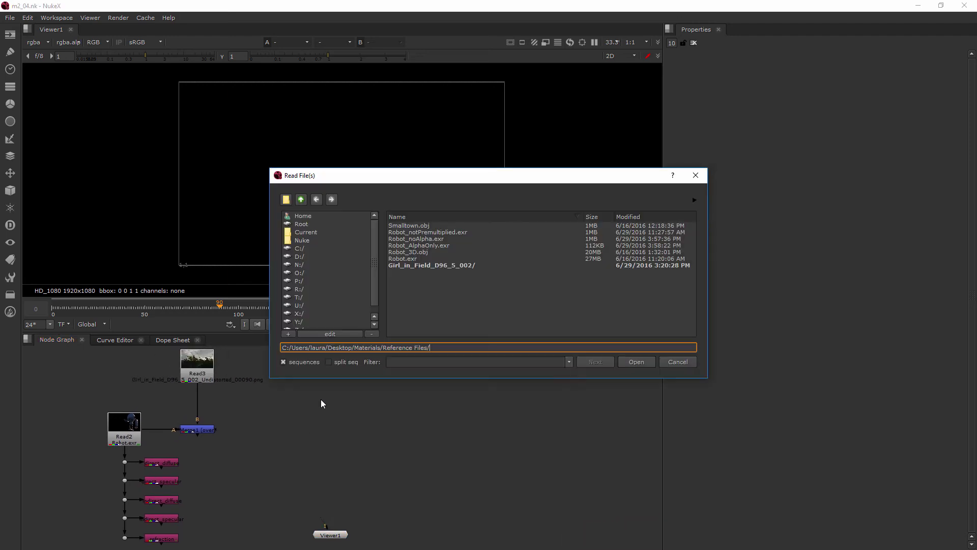
click(432, 239)
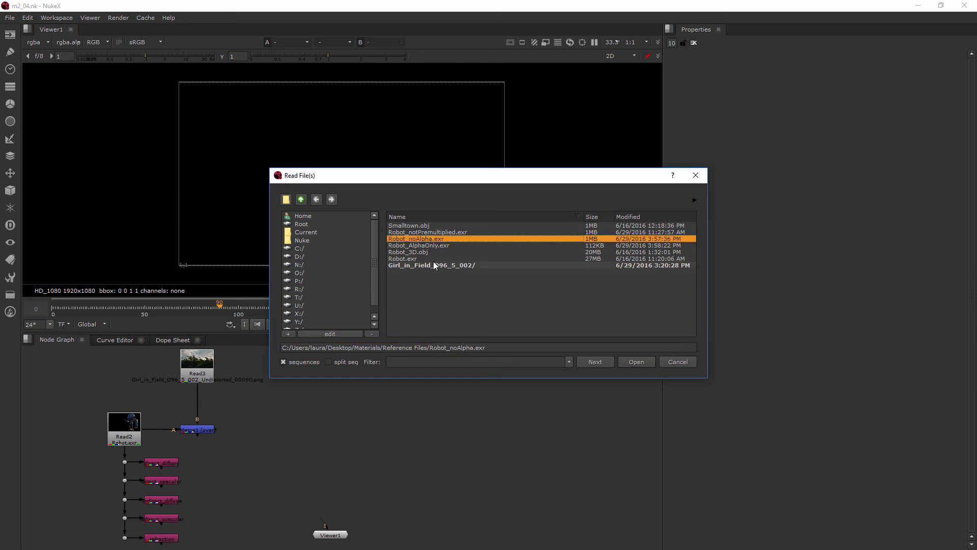
ctrl+click(418, 245)
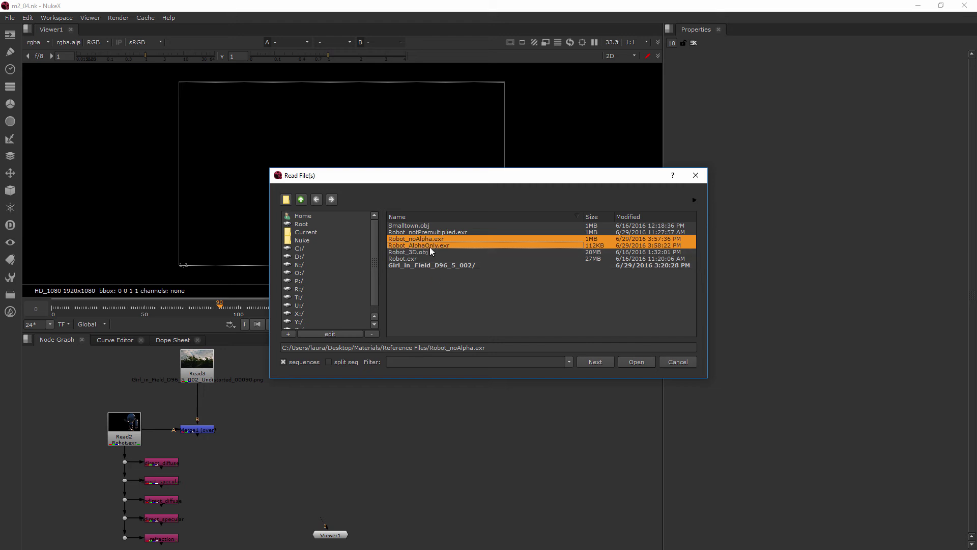
click(642, 361)
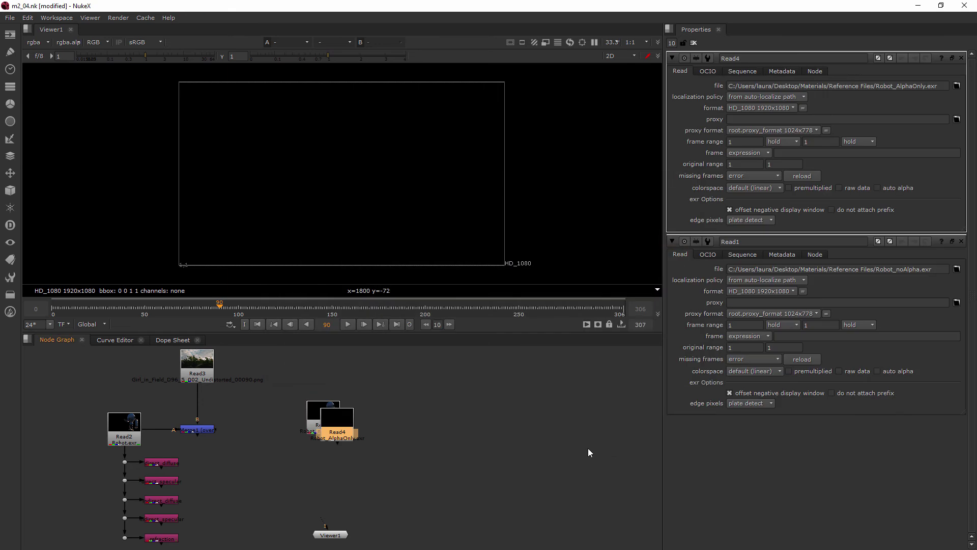
Separate Read1 from Read4 and view each in RGB and alpha, confirming Read4 is alpha-only
drag(312, 407, 383, 416)
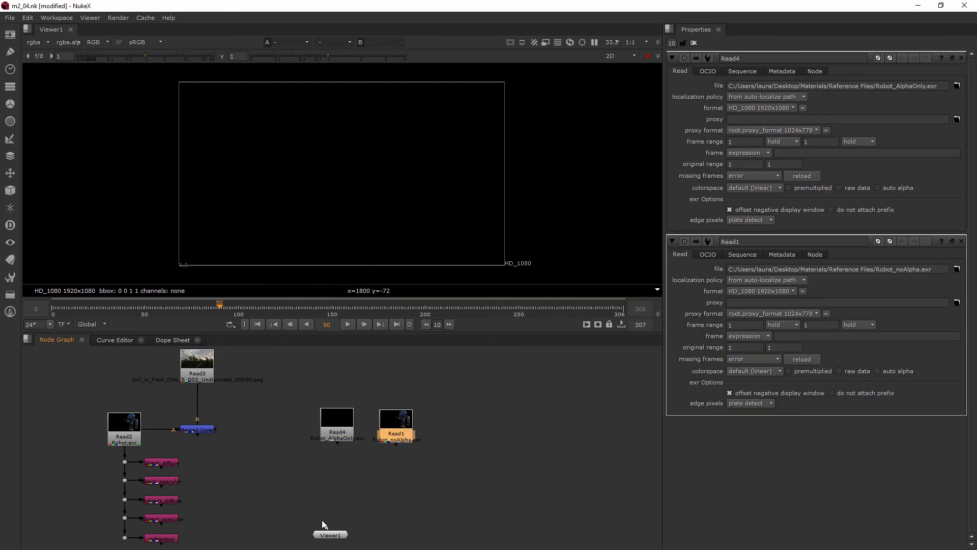
drag(324, 523, 334, 418)
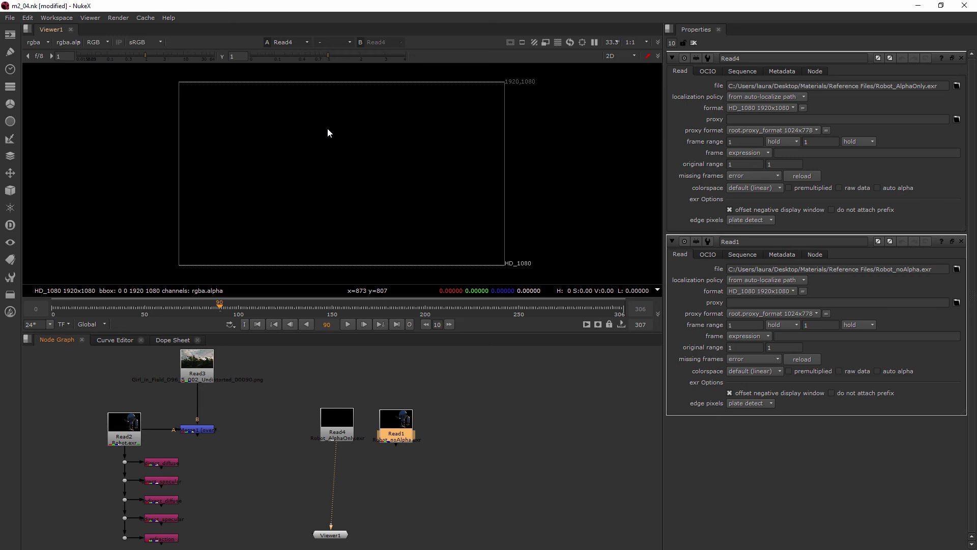
key(a)
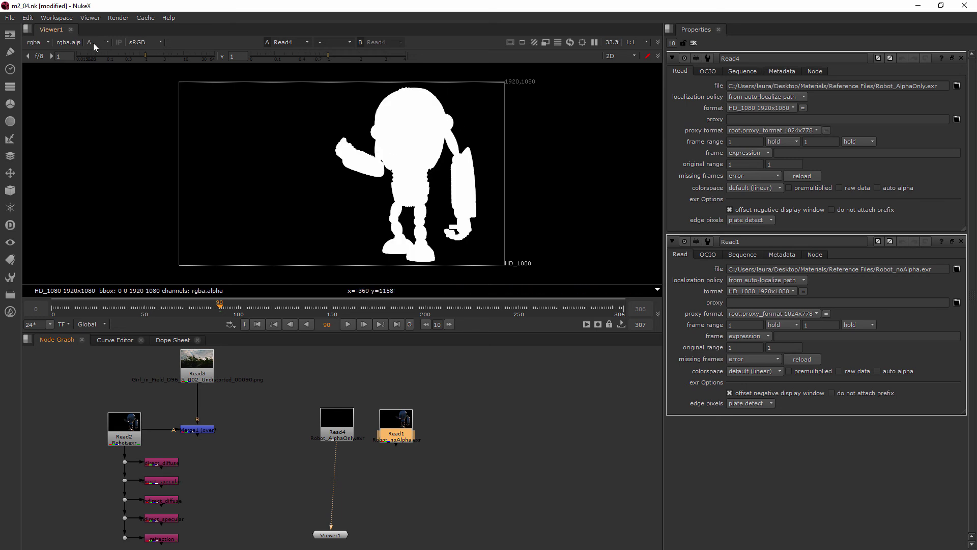
key(a)
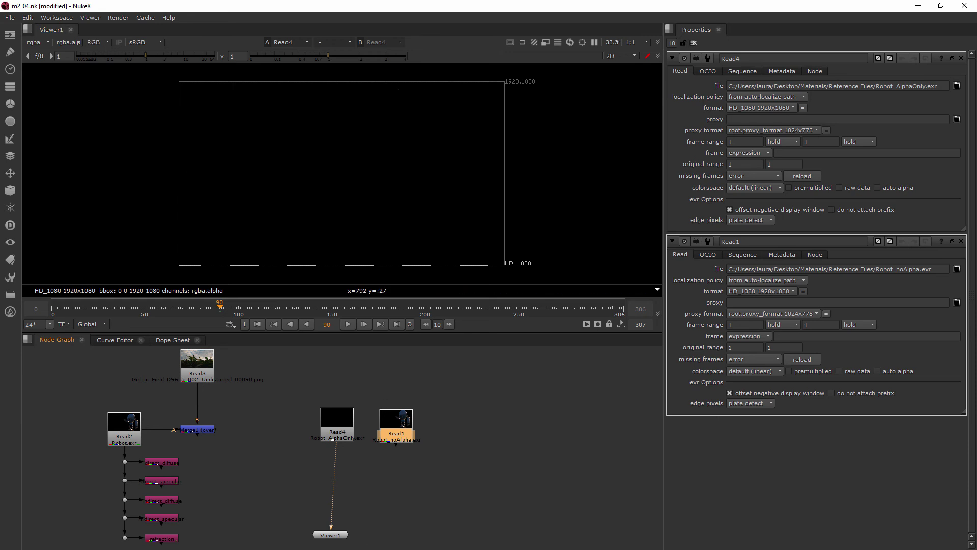
drag(332, 533, 369, 521)
drag(336, 444, 391, 438)
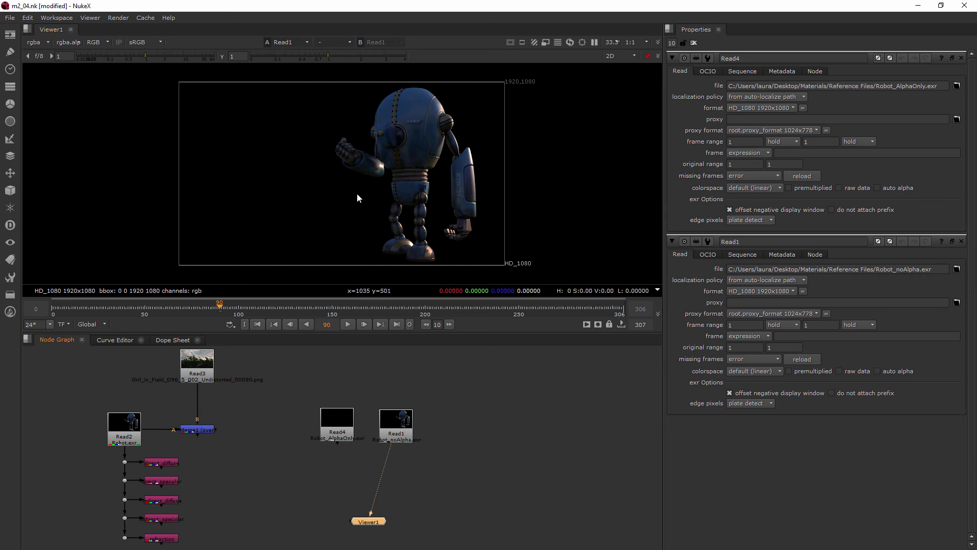
Confirm Read1 has an empty alpha, then frame both reads and select Read1
key(a)
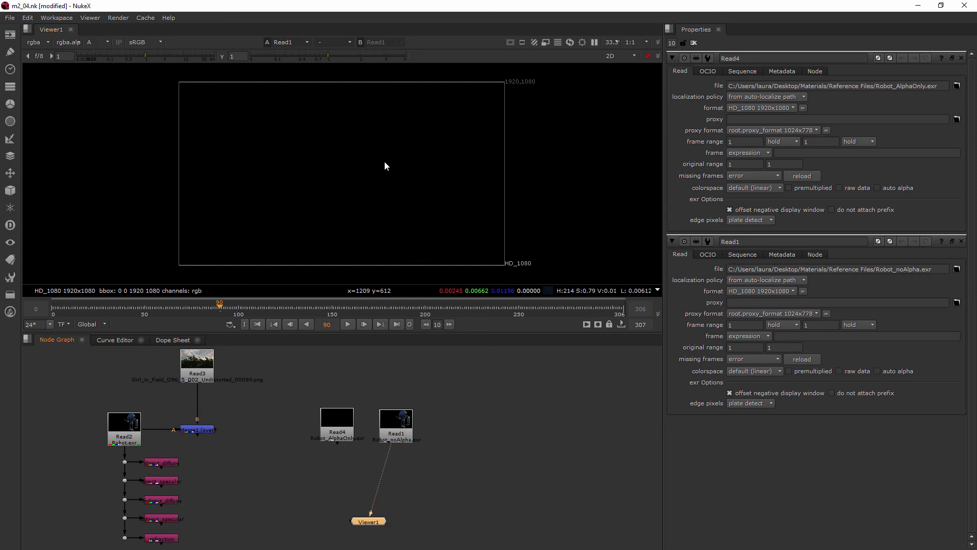
key(a)
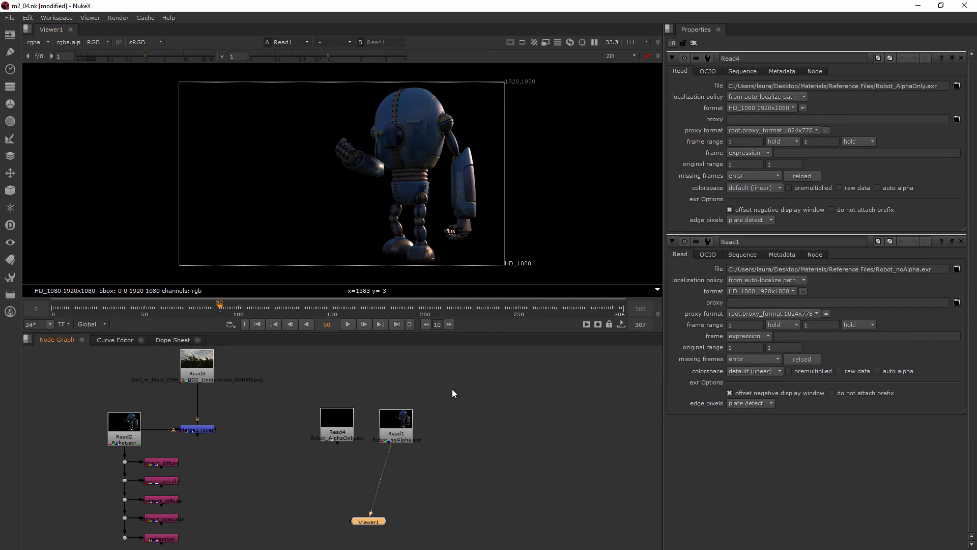
scroll(377, 443, up, 8)
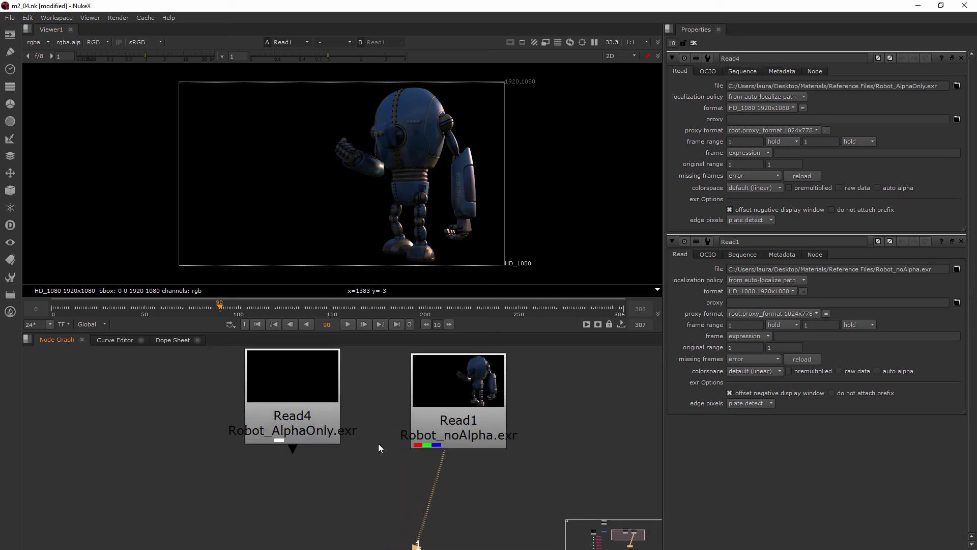
middle_drag(379, 444, 374, 471)
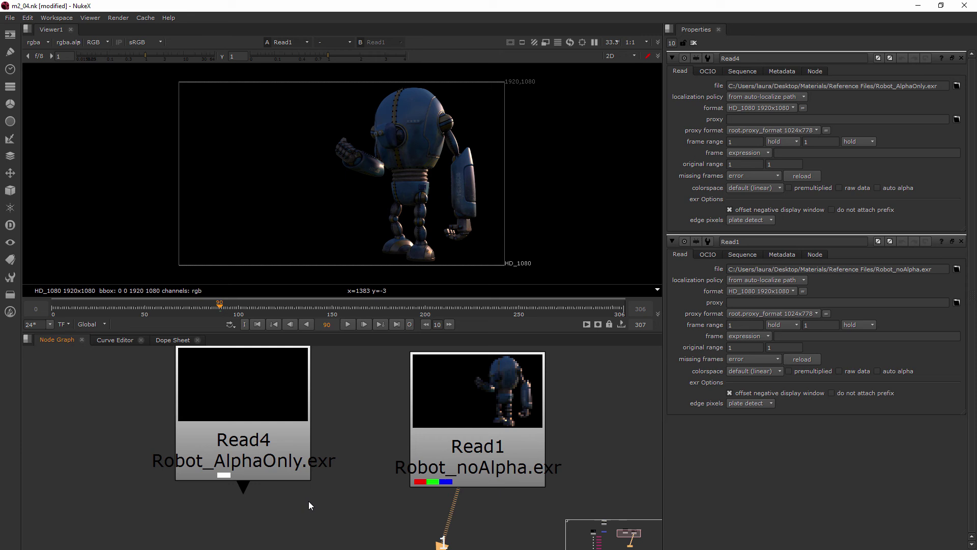
scroll(337, 481, down, 4)
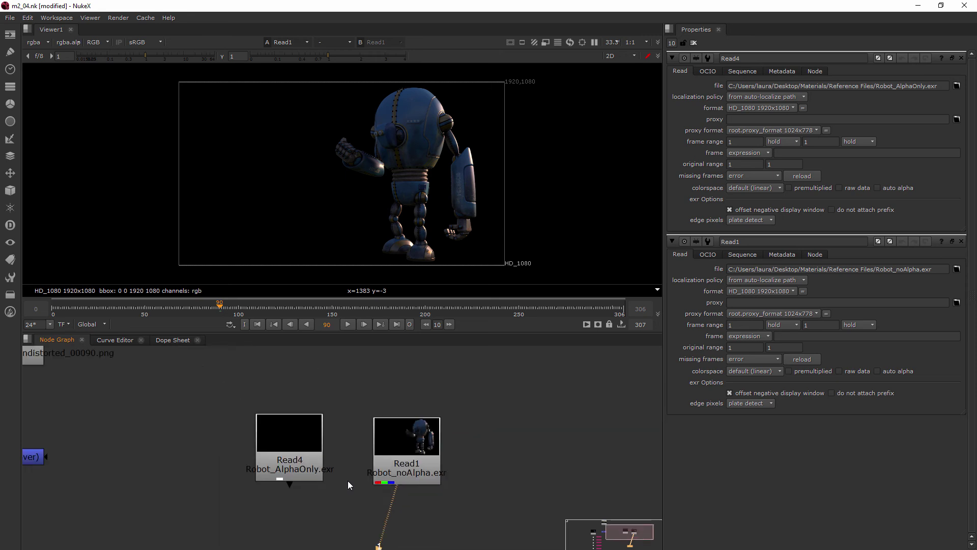
drag(350, 471, 350, 467)
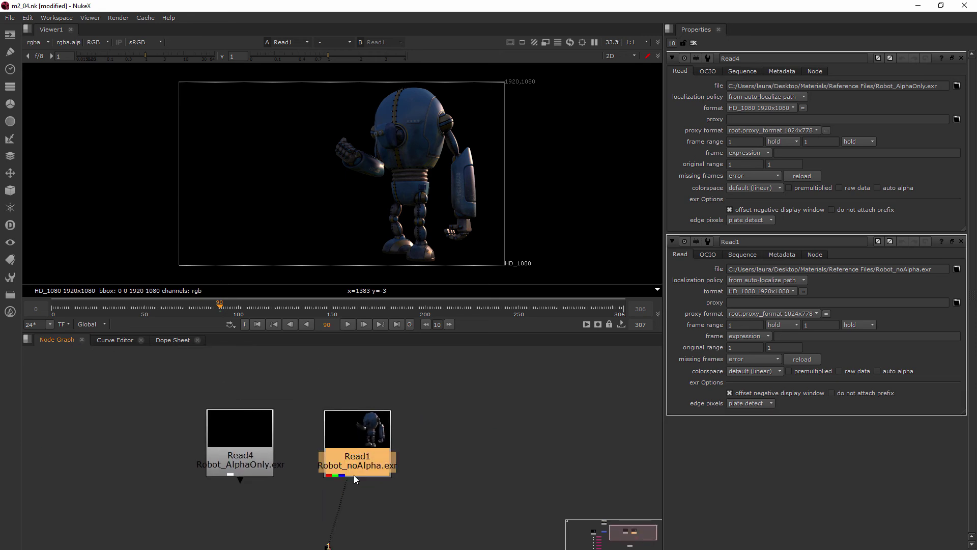
scroll(313, 379, down, 2)
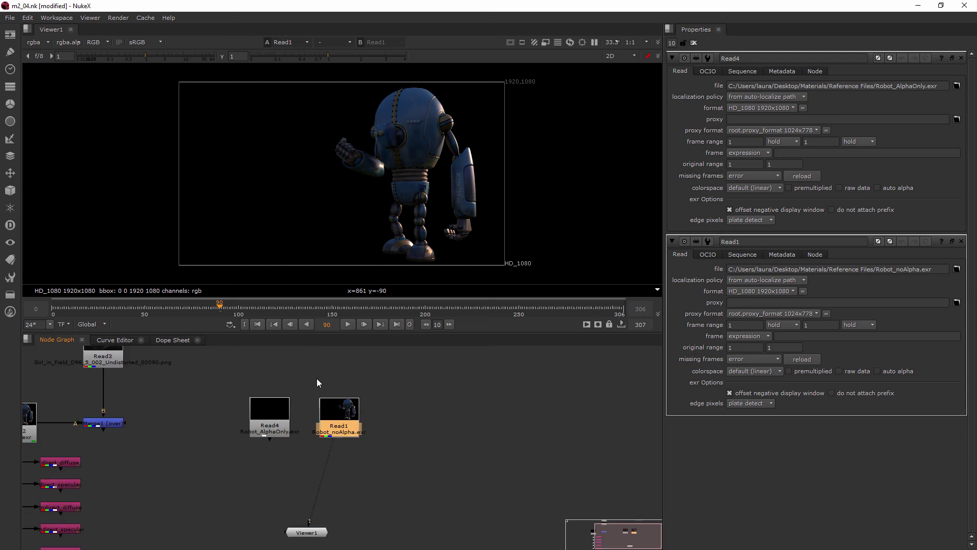
scroll(307, 417, down, 2)
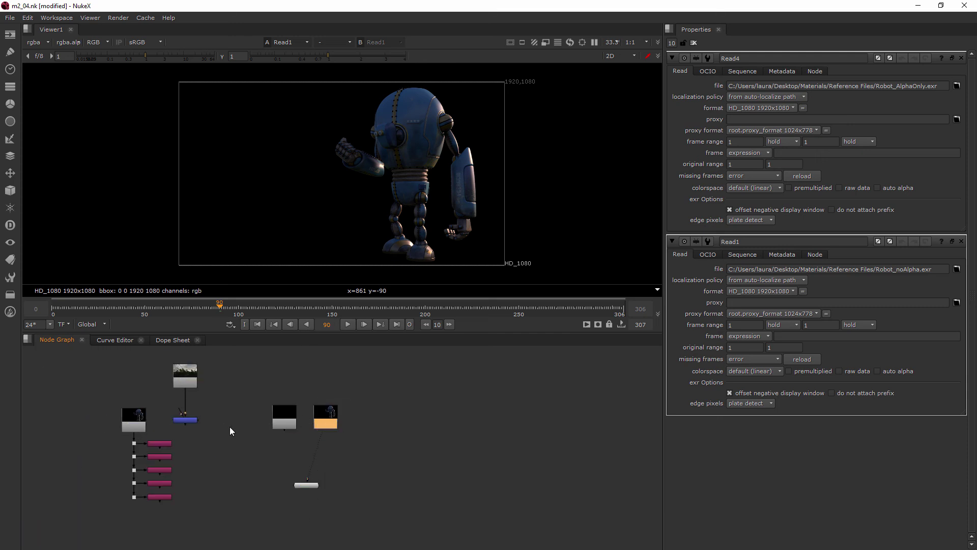
scroll(209, 425, up, 2)
Connect Merge1's A input to Read1, view Merge1, and place Read4 beside Read1
drag(187, 415, 401, 407)
drag(332, 396, 512, 393)
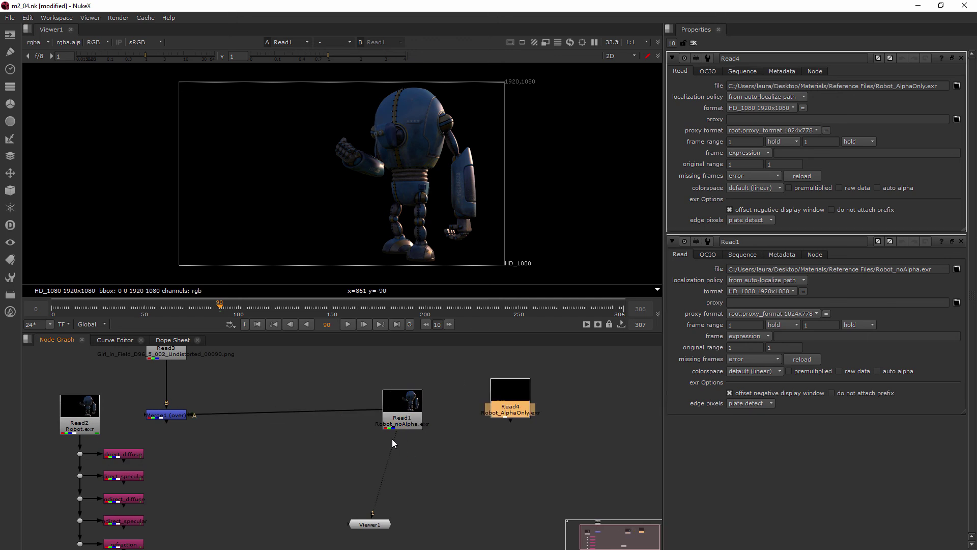
drag(393, 438, 164, 413)
drag(402, 410, 371, 414)
drag(510, 392, 435, 412)
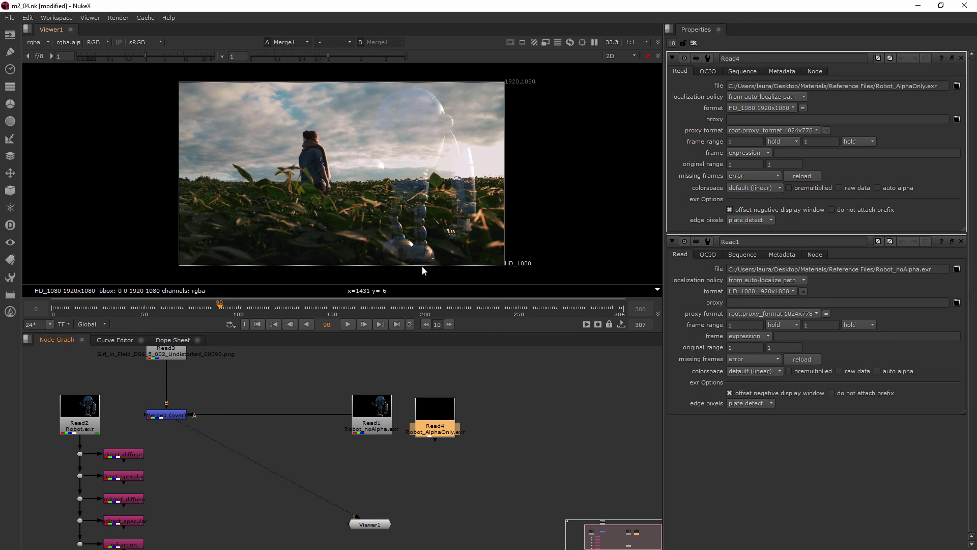
drag(436, 417, 436, 414)
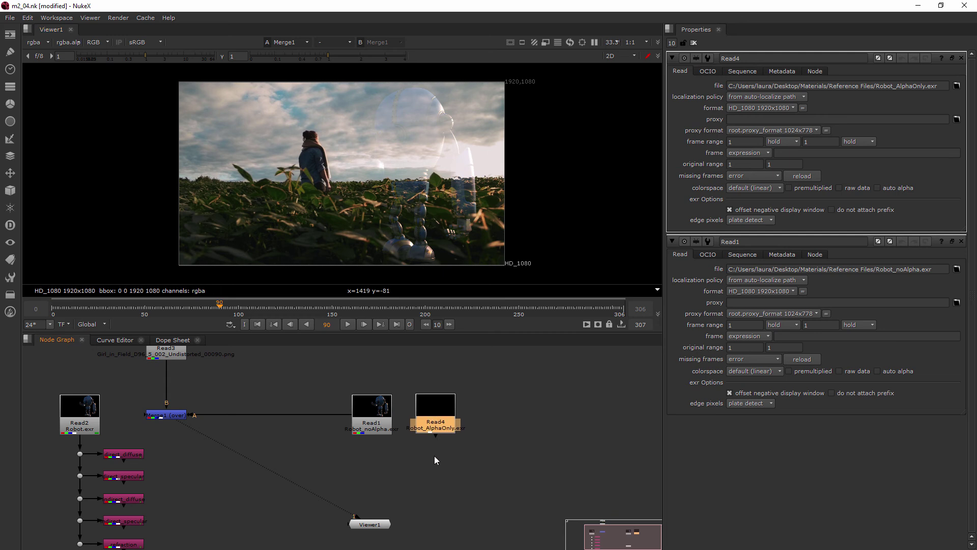
click(434, 456)
Add a Copy node copying rgba.alpha to rgba.alpha, and close the Read4 and Read1 panels
key(Tab)
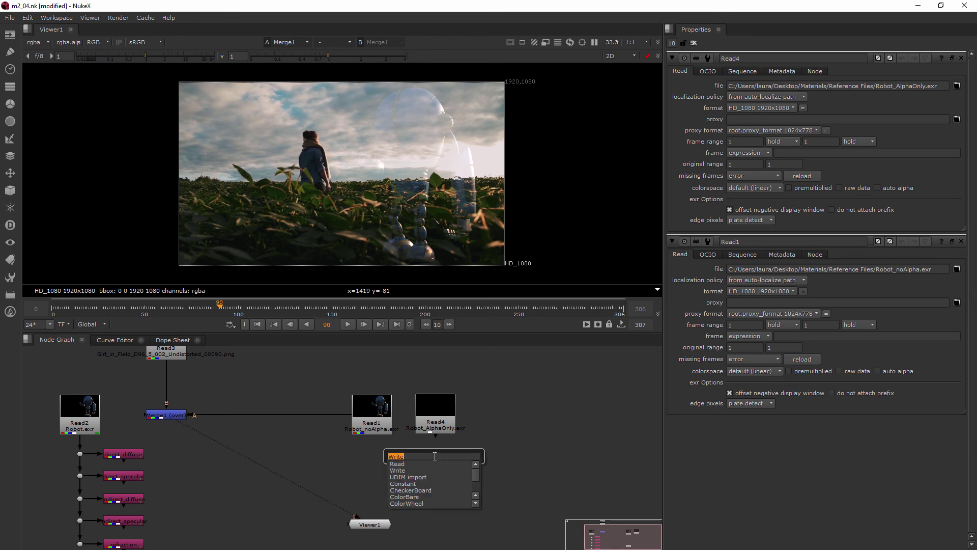
text(Copy)
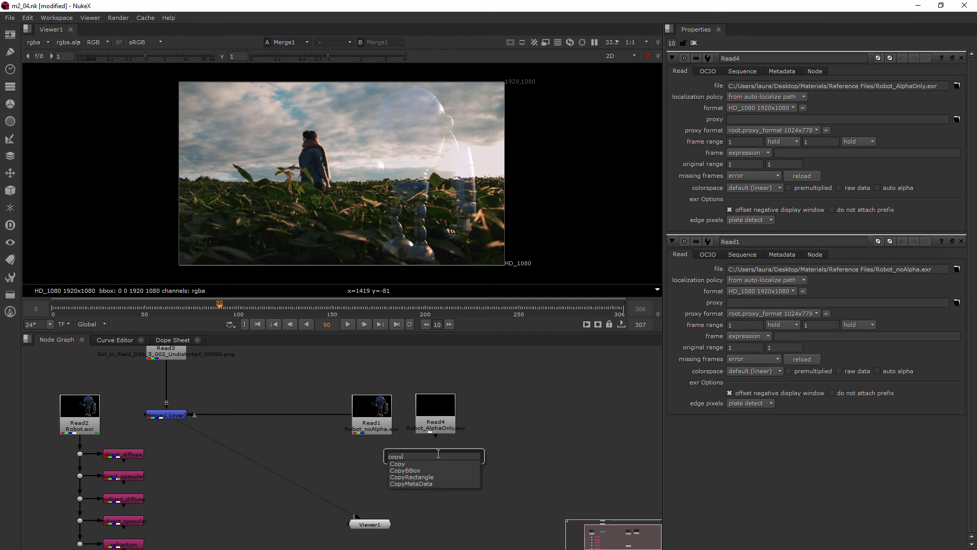
key(Return)
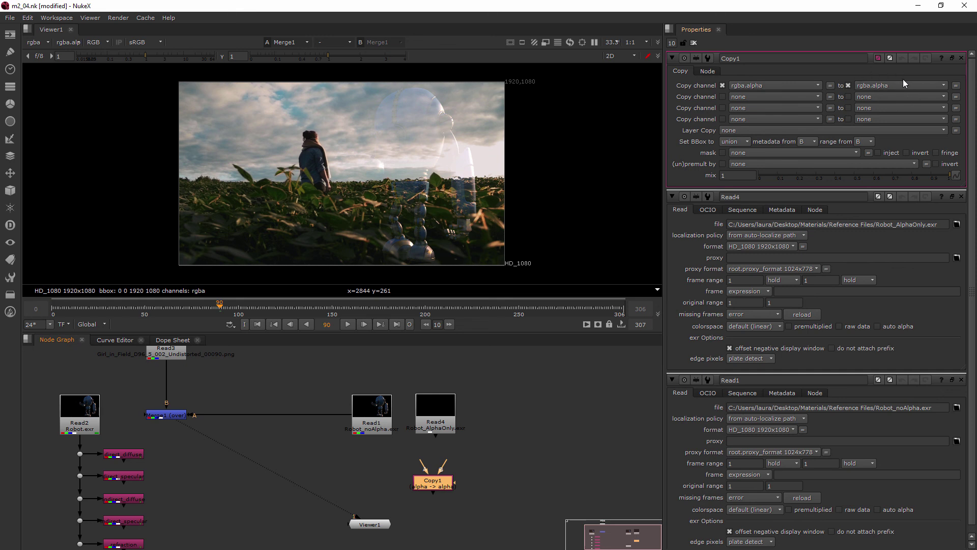
click(961, 197)
click(961, 196)
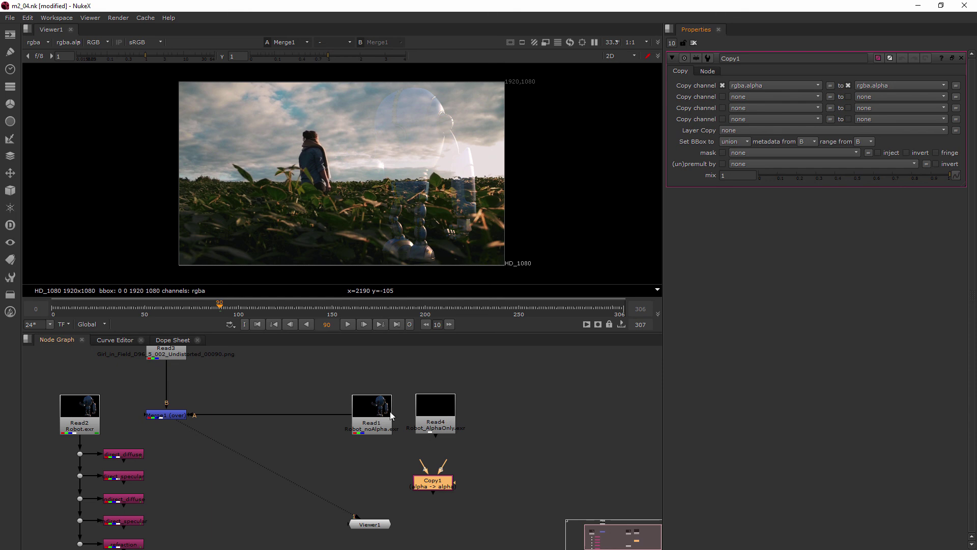
Place Copy1 directly under Read4 and connect its A input to Read4
drag(444, 427, 463, 403)
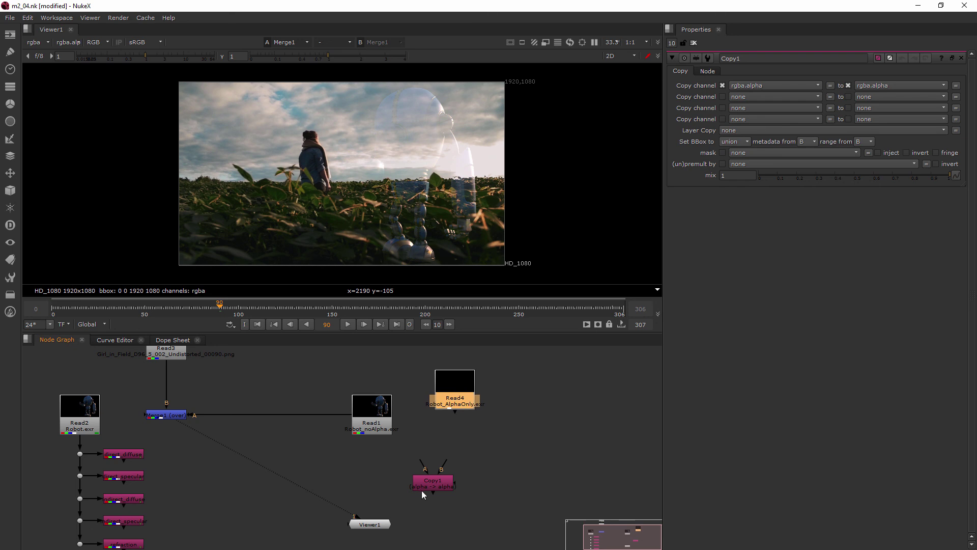
drag(422, 487, 452, 467)
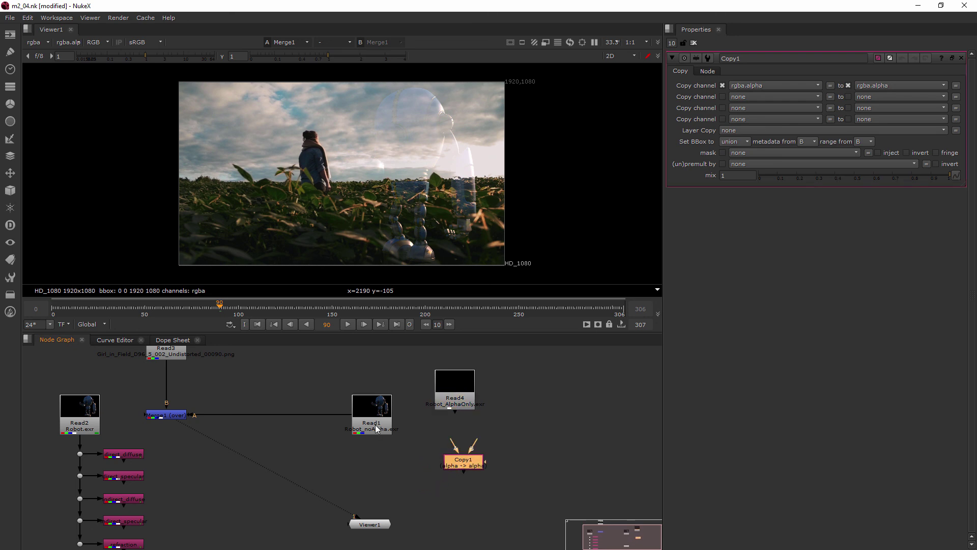
drag(454, 449, 450, 413)
drag(466, 465, 455, 445)
drag(417, 364, 478, 460)
drag(463, 446, 453, 410)
click(477, 413)
middle_drag(476, 413, 518, 476)
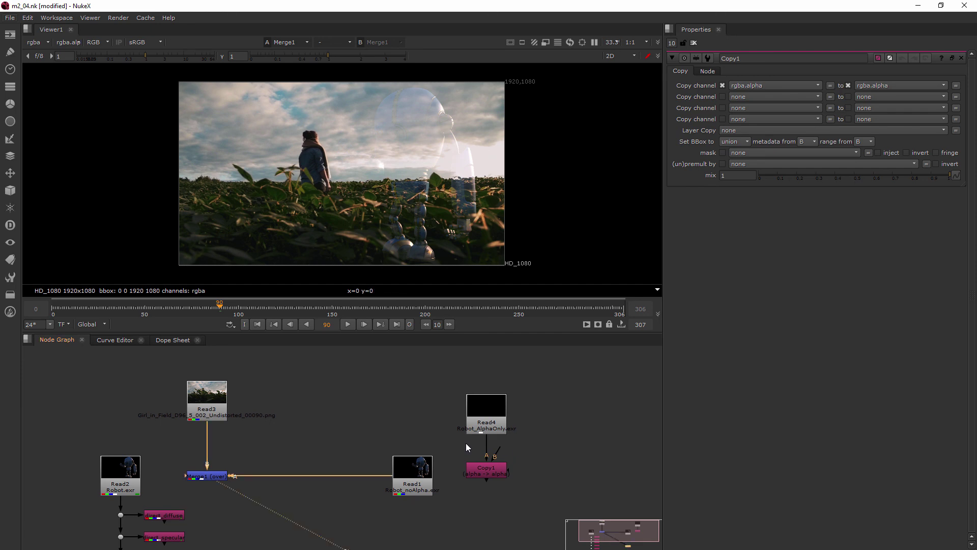
Connect Copy1's B input to Read1, unplug Read1 from Merge1, and select Read3 and Merge1
drag(499, 447, 503, 492)
drag(417, 480, 417, 480)
click(499, 474)
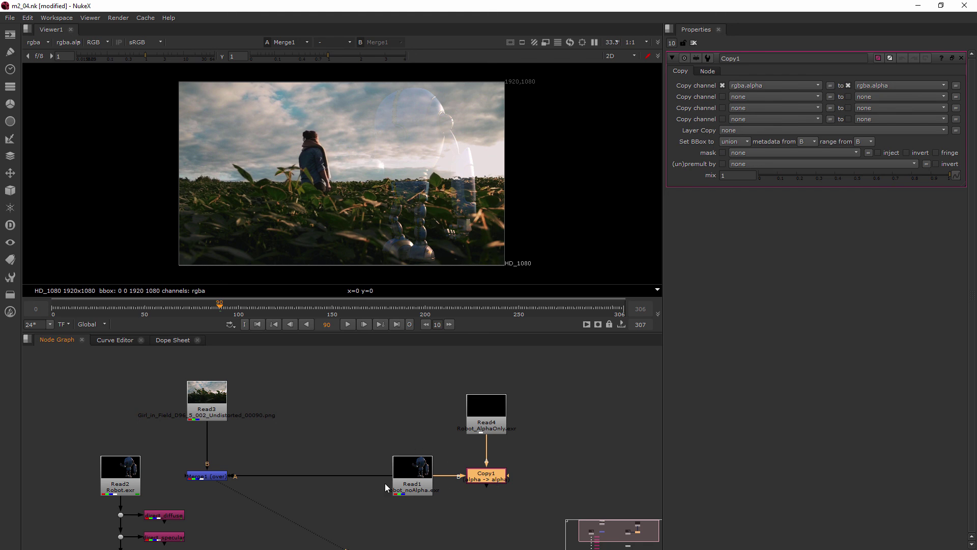
drag(386, 477, 379, 458)
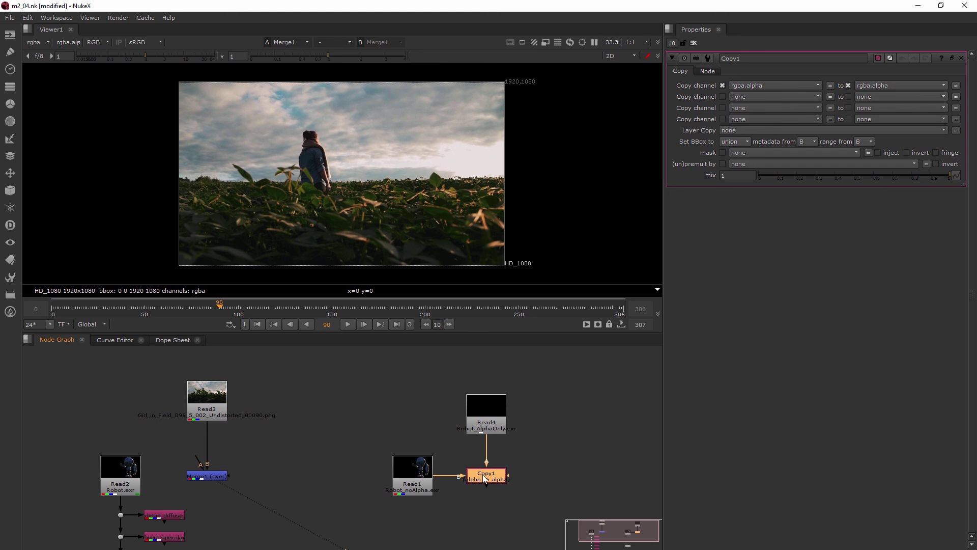
drag(400, 387, 487, 478)
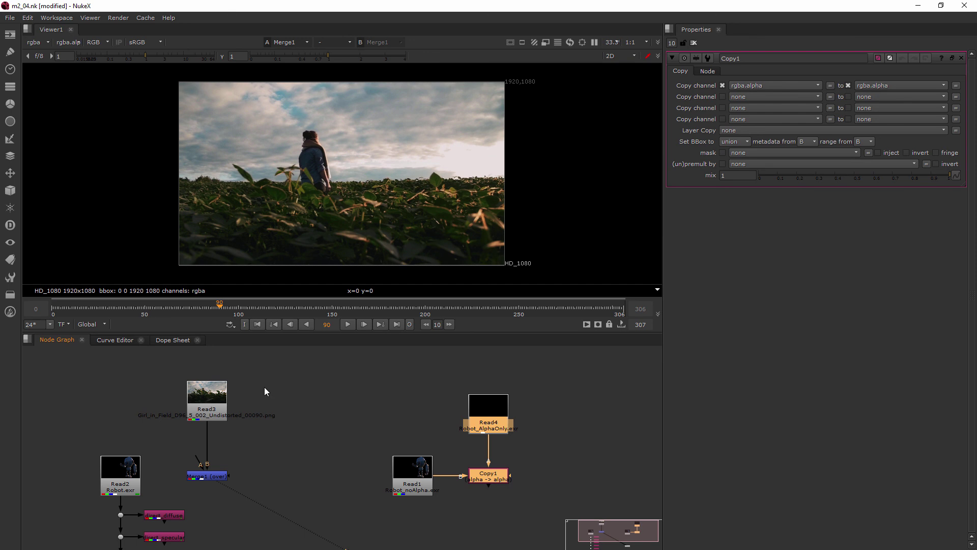
drag(276, 364, 178, 497)
Move Read3 and Merge1 to the right and feed Copy1's output into Merge1's A input
drag(215, 480, 605, 481)
middle_drag(562, 480, 330, 451)
click(411, 460)
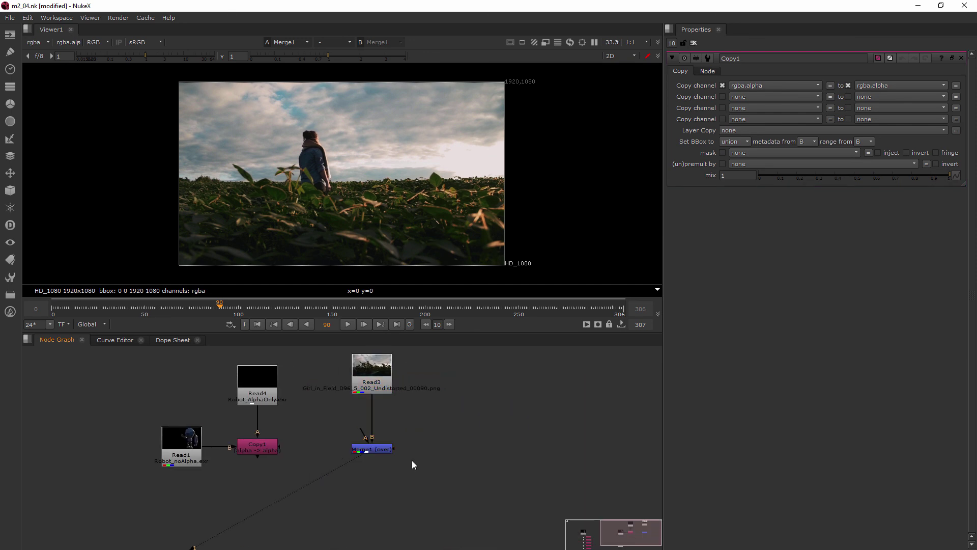
middle_drag(422, 428, 427, 460)
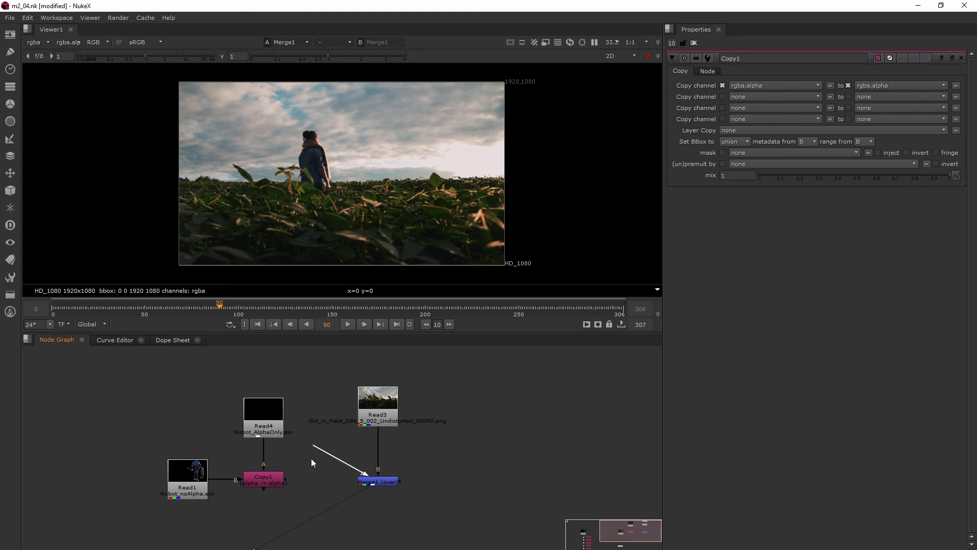
drag(325, 465, 273, 478)
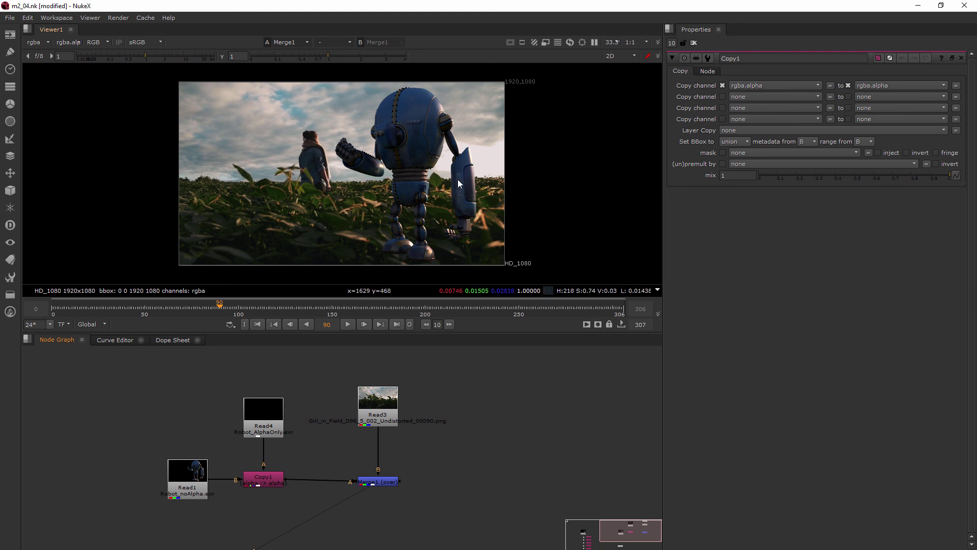
click(377, 480)
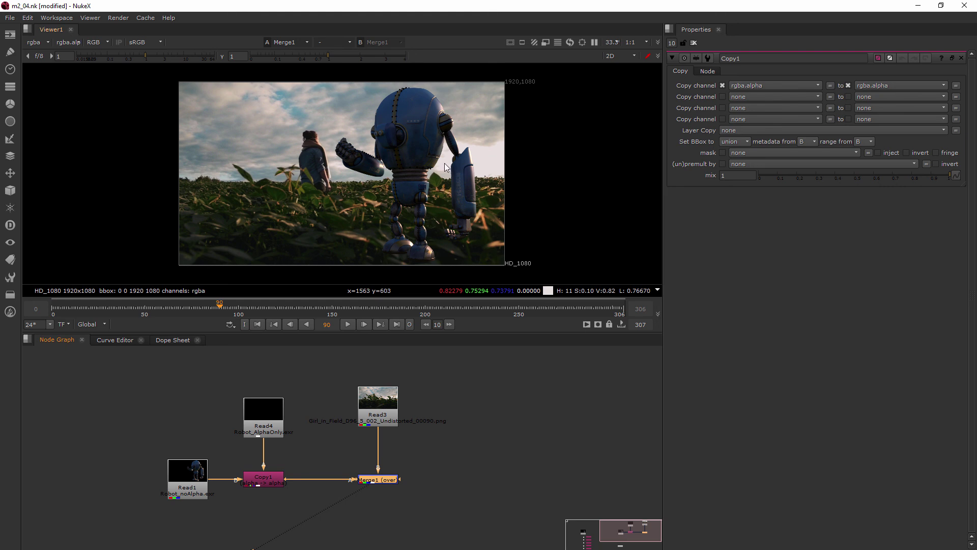
mouse_move(393, 290)
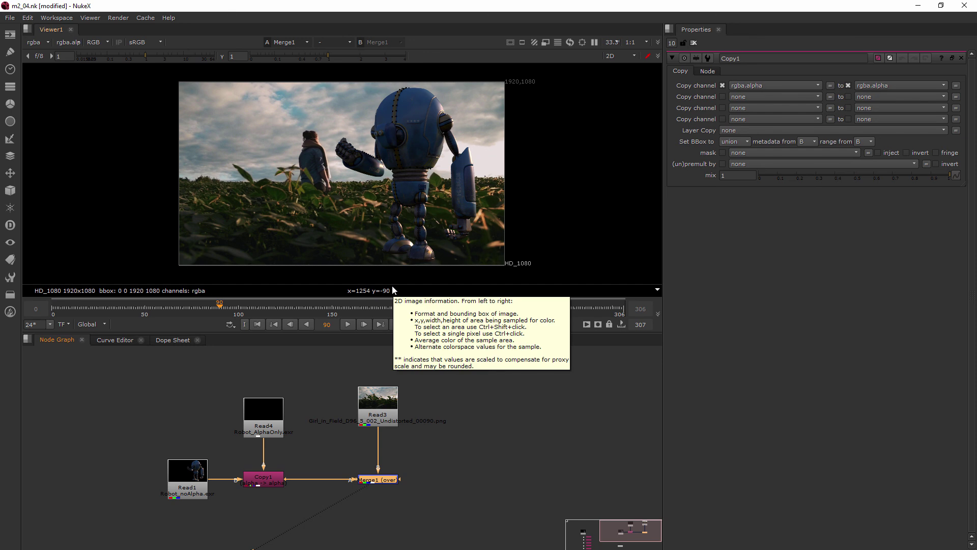